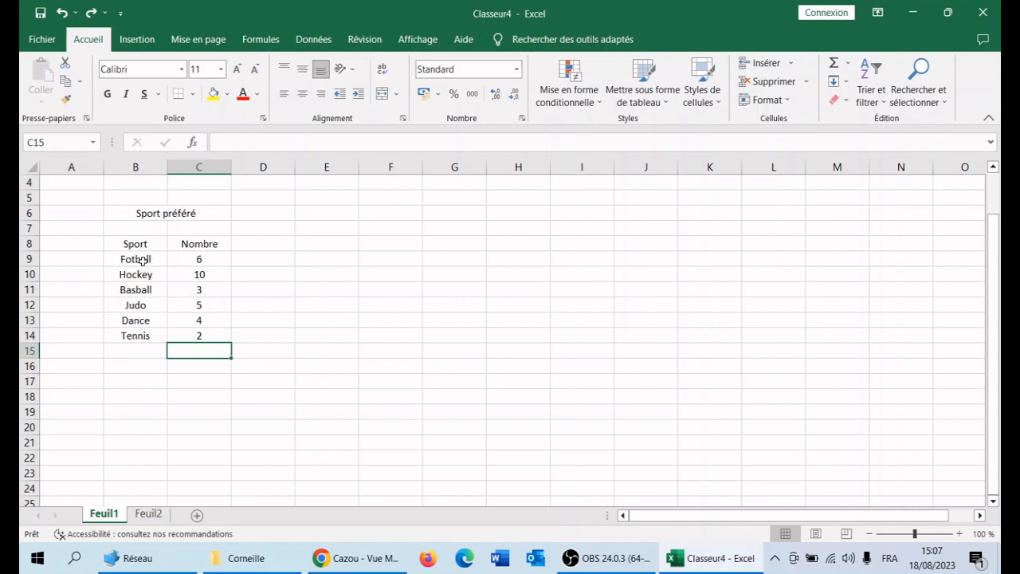
# Step: Open the recommended charts for the Sport/Nombre table, starting from the Fotball cell B9
pyautogui.press('ctrl')
pyautogui.press('ctrl')
pyautogui.press('ctrl')
pyautogui.click(144, 259)
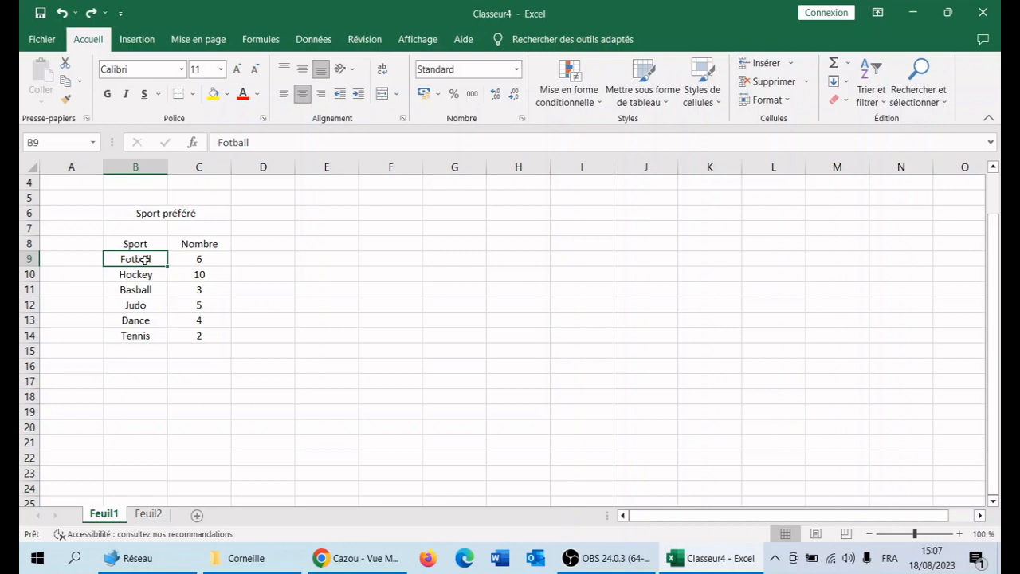
pyautogui.click(138, 40)
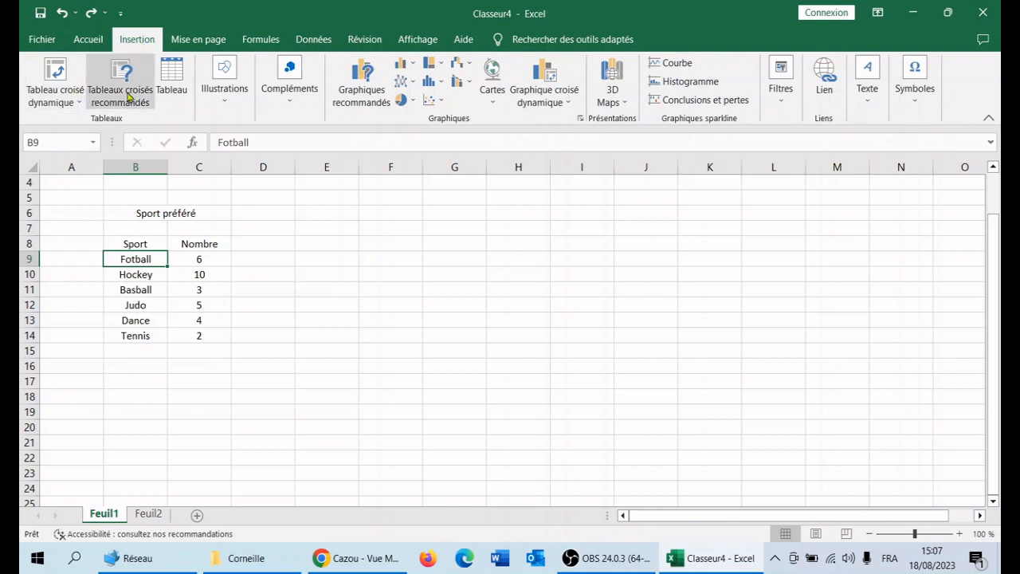
pyautogui.click(452, 121)
pyautogui.press('ctrl')
pyautogui.press('ctrl')
pyautogui.press('ctrl')
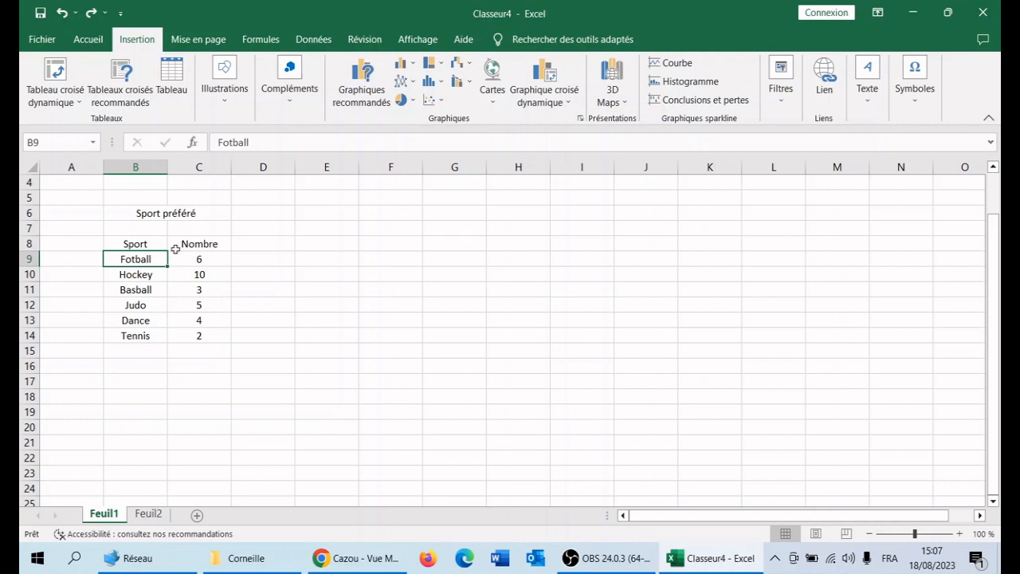
pyautogui.click(376, 103)
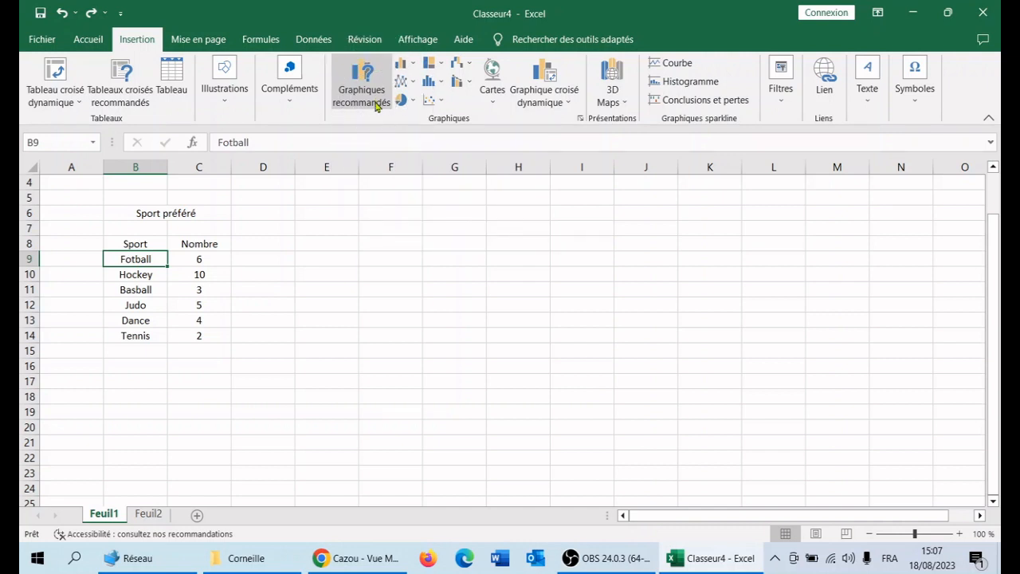
pyautogui.click(366, 98)
pyautogui.press('ctrl')
pyautogui.press('ctrl')
pyautogui.press('ctrl')
pyautogui.press('ctrl')
pyautogui.press('ctrl')
pyautogui.press('ctrl')
pyautogui.press('ctrl')
pyautogui.press('ctrl')
pyautogui.press('ctrl')
pyautogui.press('ctrl')
pyautogui.press('ctrl')
pyautogui.press('ctrl')
pyautogui.press('ctrl')
pyautogui.press('ctrl')
pyautogui.click(365, 97)
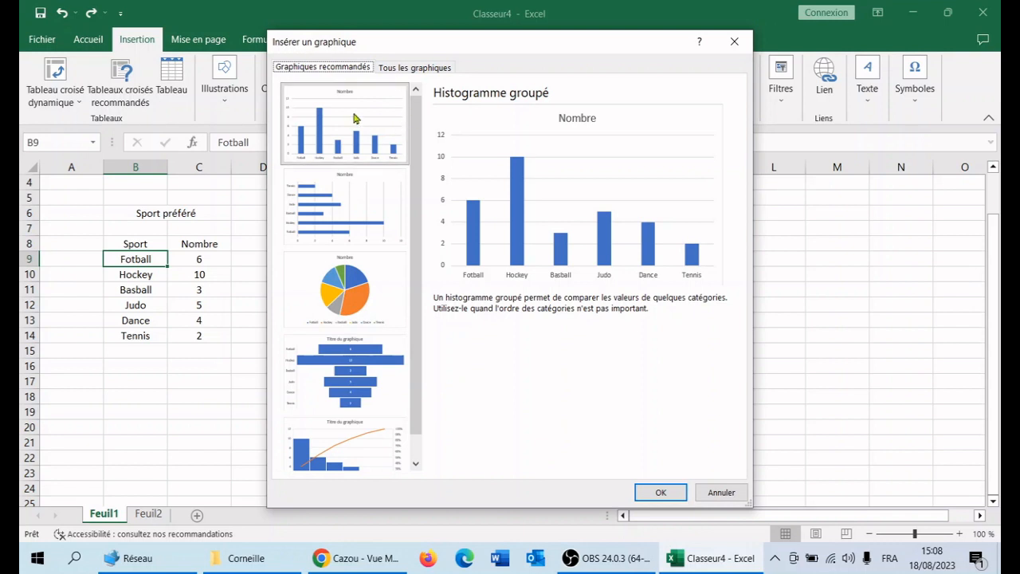
# Step: Examine the recommended clustered column chart and preview the clustered bar chart (Barres groupées) for the sports data
pyautogui.press('ctrl')
pyautogui.press('ctrl')
pyautogui.press('ctrl')
pyautogui.press('ctrl')
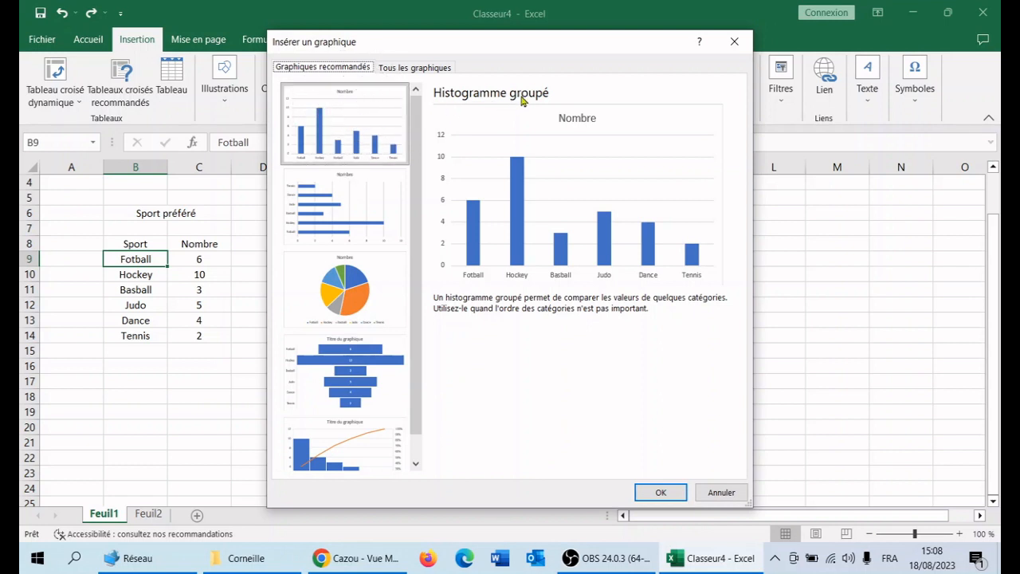
pyautogui.press('ctrl')
pyautogui.click(336, 206)
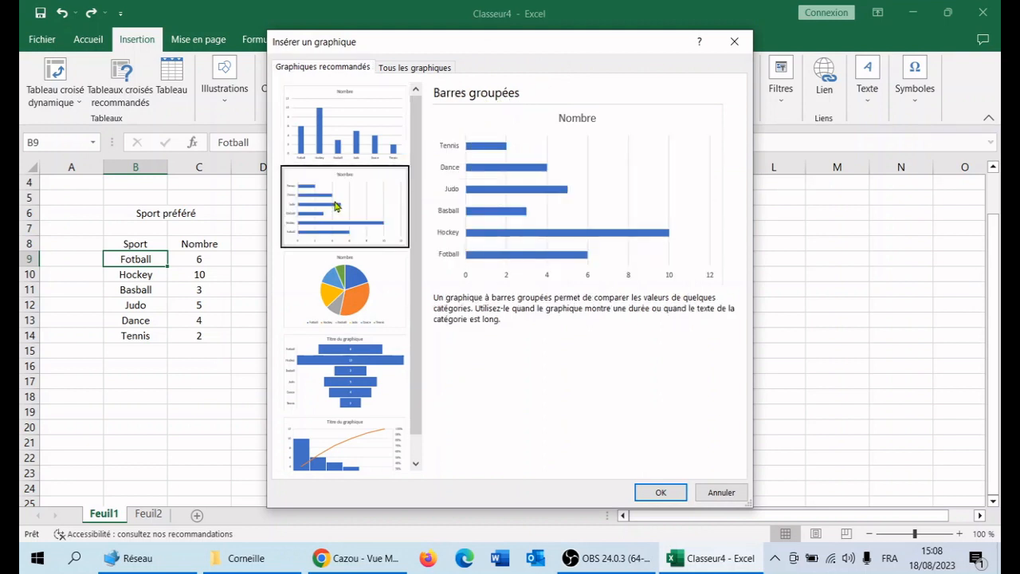
pyautogui.press('ctrl')
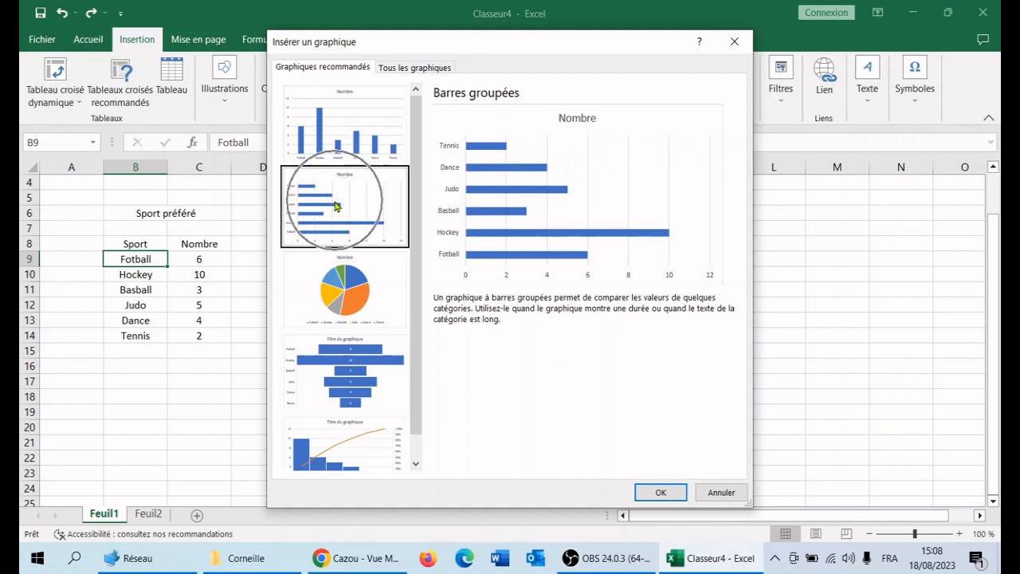
pyautogui.press('ctrl')
pyautogui.press('ctrl')
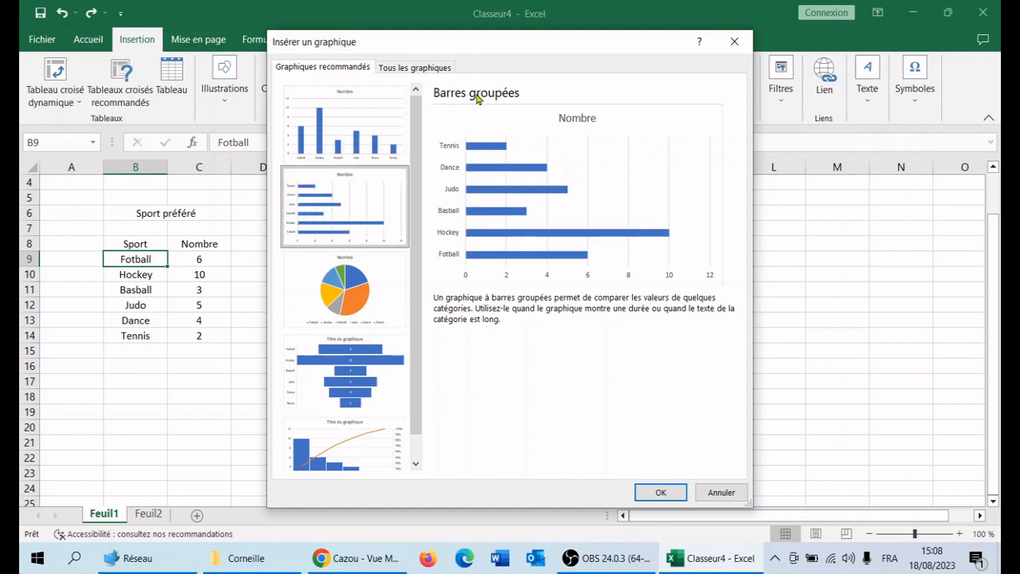
pyautogui.press('ctrl')
pyautogui.press('ctrl')
pyautogui.press('ctrl')
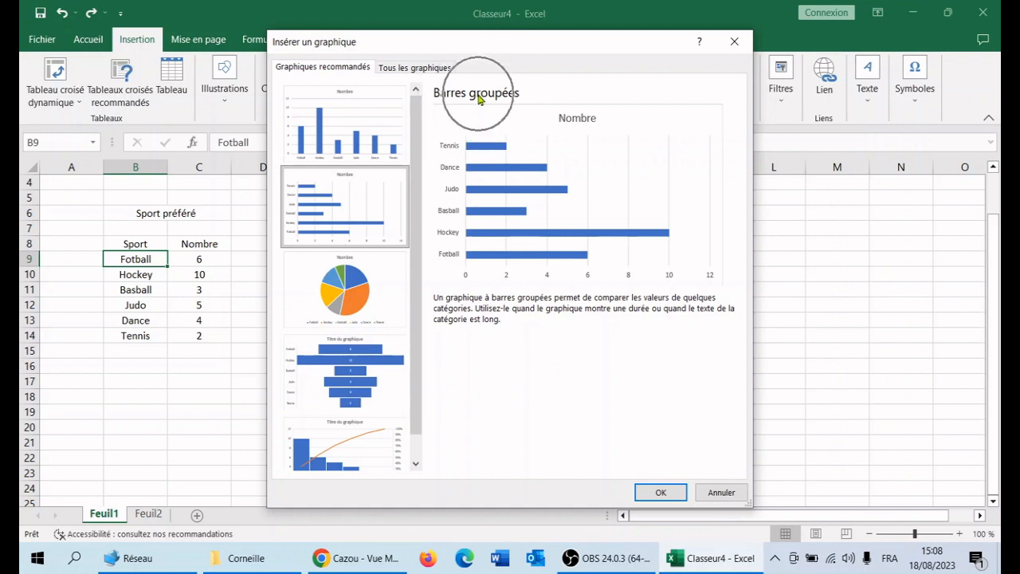
# Step: Preview the recommended pie (Secteurs) and funnel (Entonnoir) charts for the sports data
pyautogui.click(334, 293)
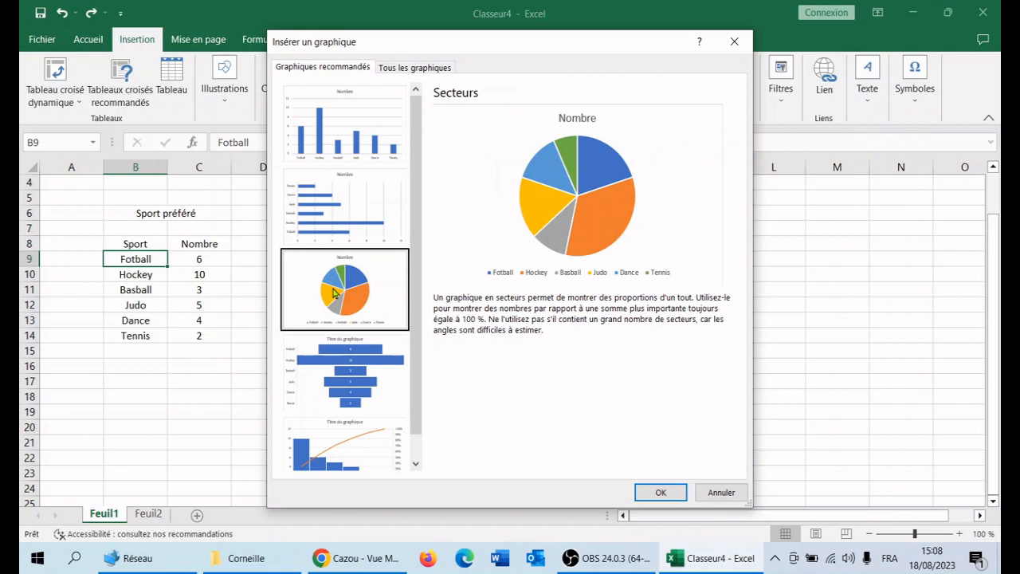
pyautogui.press('ctrl')
pyautogui.press('ctrl')
pyautogui.press('ctrl')
pyautogui.press('ctrl')
pyautogui.press('ctrl')
pyautogui.press('ctrl')
pyautogui.click(356, 365)
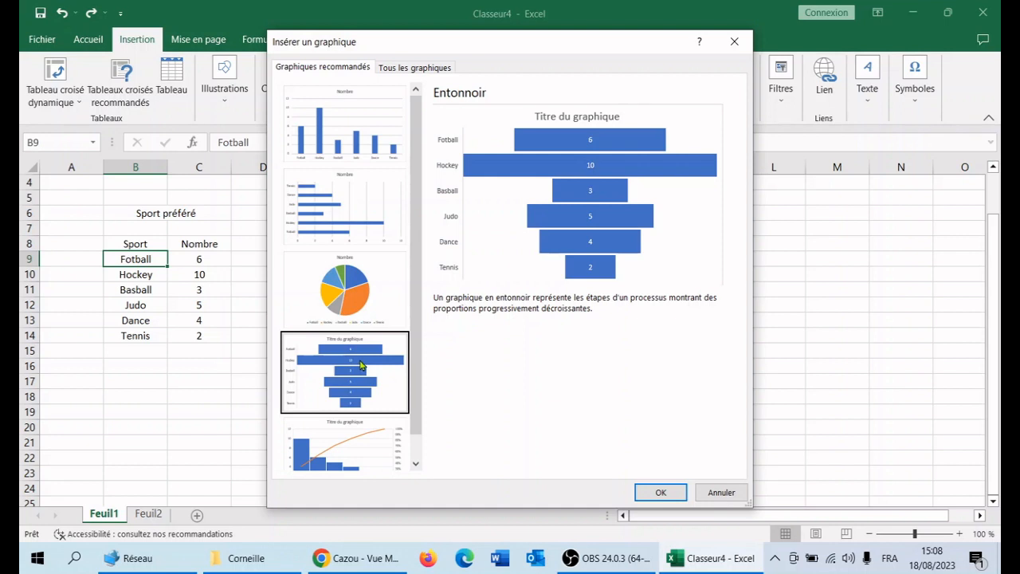
pyautogui.press('ctrl')
pyautogui.press('ctrl')
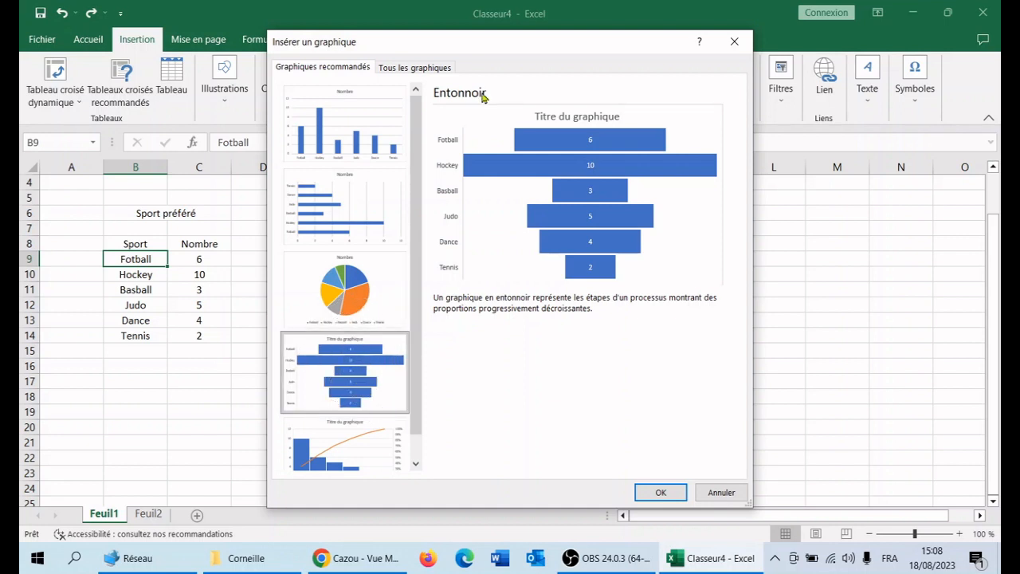
pyautogui.press('ctrl')
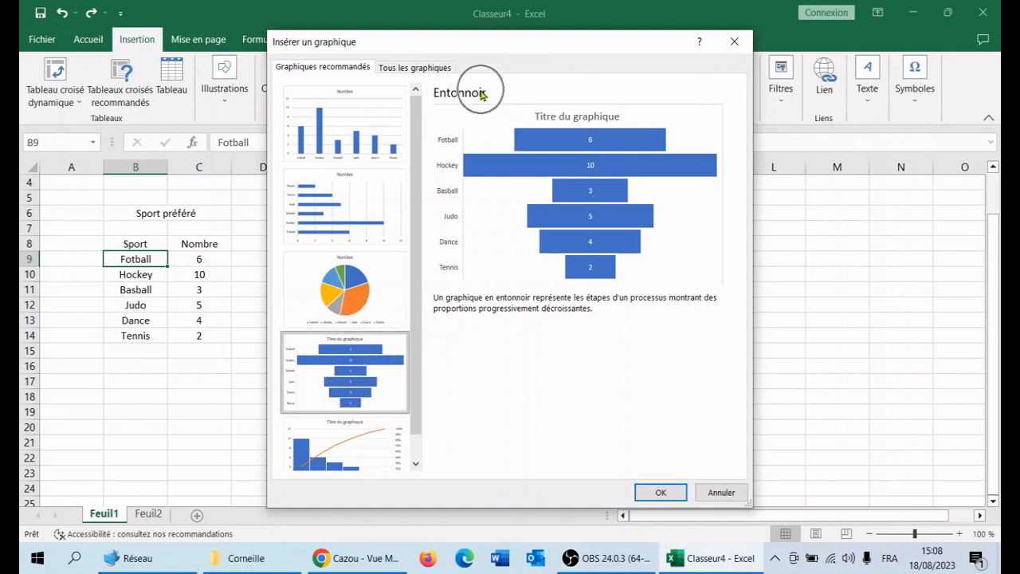
# Step: Preview the recommended Pareto chart for the sports data
pyautogui.click(341, 446)
pyautogui.press('ctrl')
pyautogui.press('ctrl')
pyautogui.press('ctrl')
pyautogui.press('ctrl')
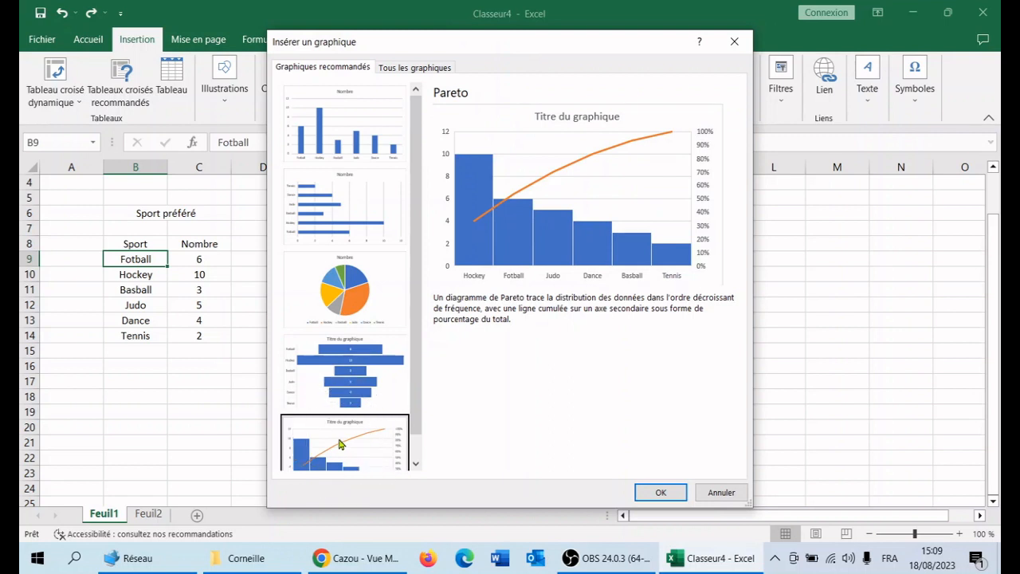
pyautogui.press('ctrl')
pyautogui.press('ctrl')
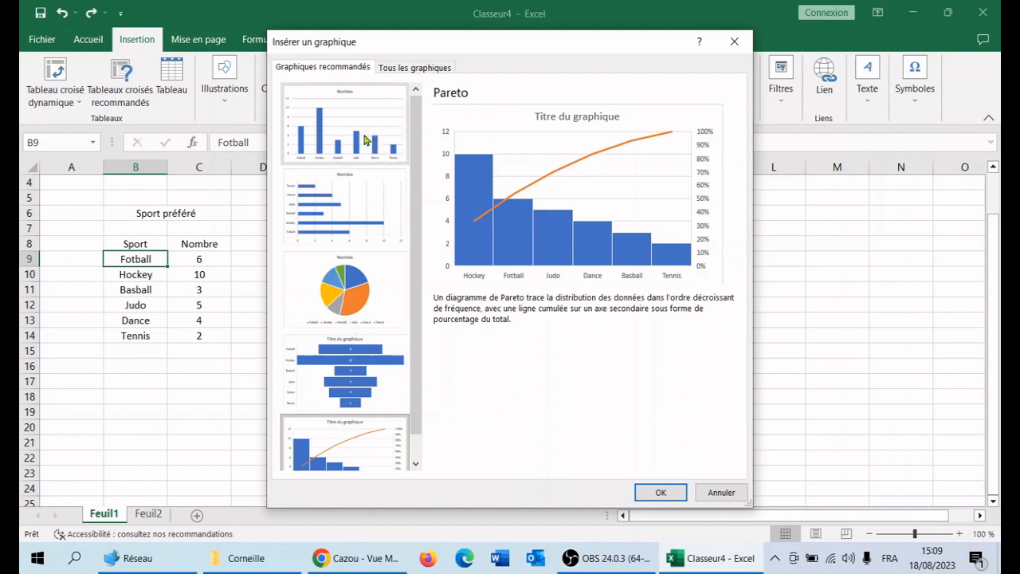
# Step: Insert the recommended clustered column chart (Histogramme groupé) of the number per sport
pyautogui.press('ctrl')
pyautogui.press('ctrl')
pyautogui.press('ctrl')
pyautogui.click(365, 141)
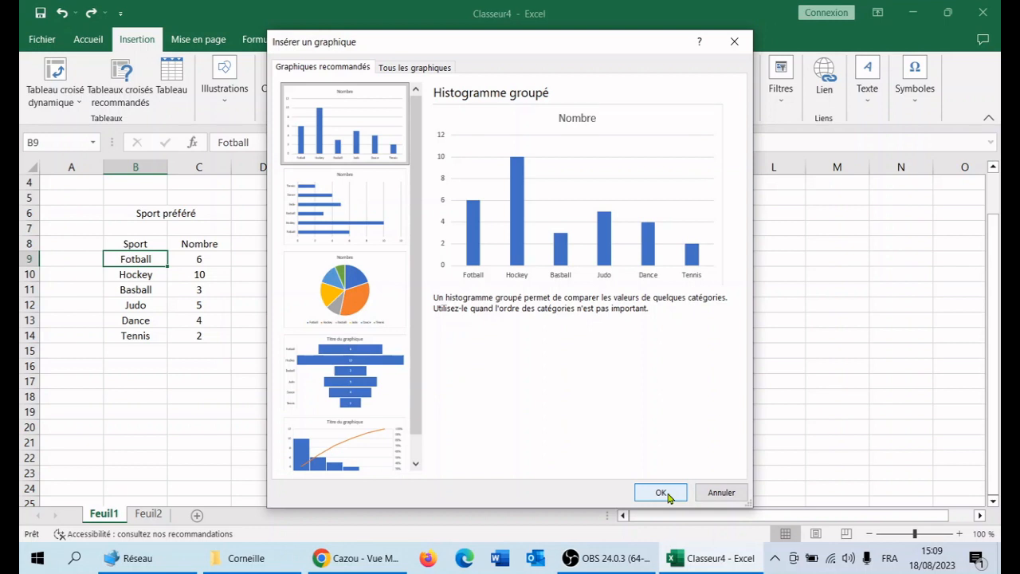
pyautogui.press('ctrl')
pyautogui.press('ctrl')
pyautogui.press('ctrl')
pyautogui.press('ctrl')
pyautogui.click(661, 492)
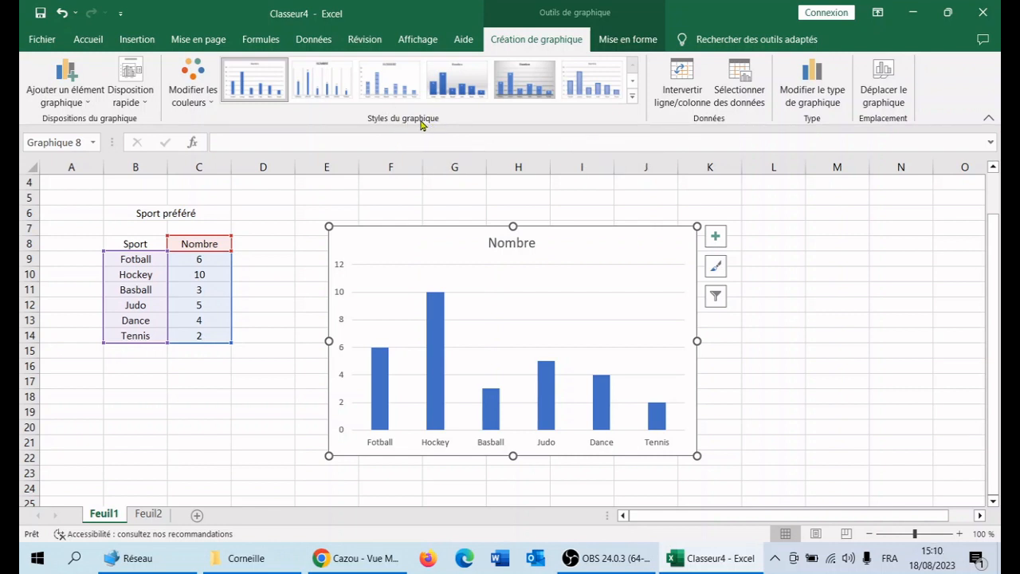
# Step: Browse the chart styles and apply the sixth one, with light blue columns and data labels, to the column chart
pyautogui.press('ctrl')
pyautogui.press('ctrl')
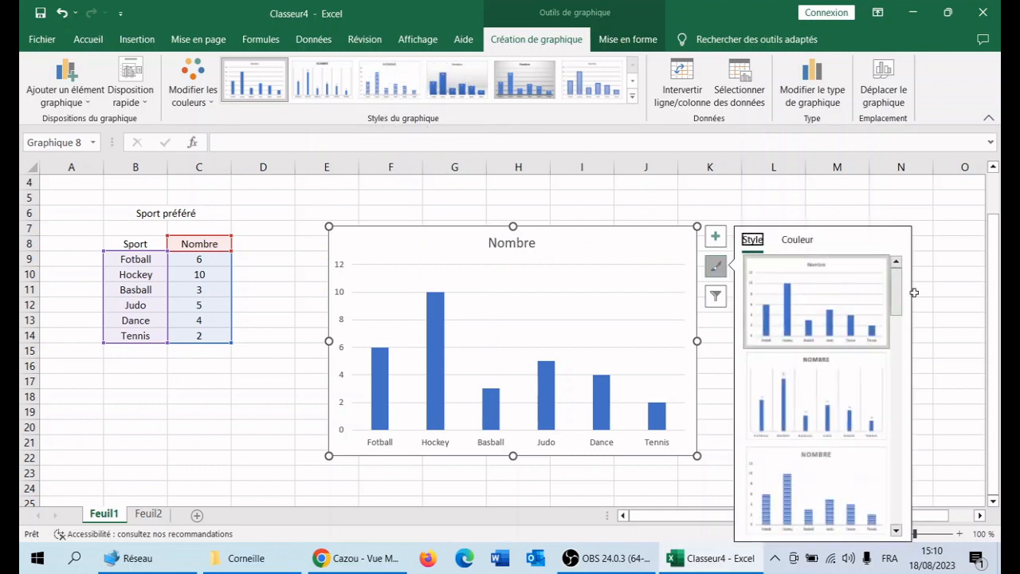
pyautogui.moveTo(896, 296); pyautogui.dragTo(872, 291)
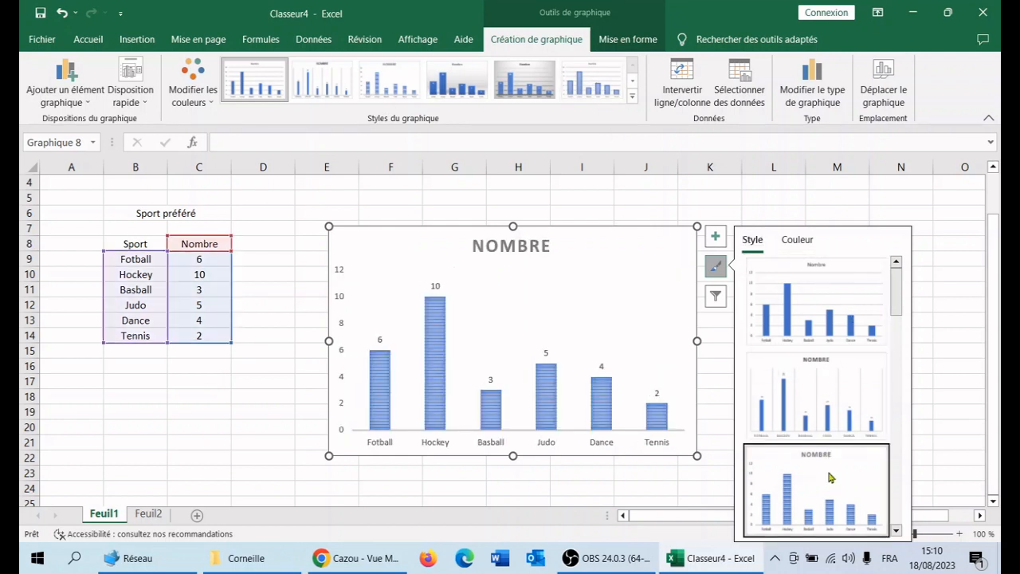
pyautogui.scroll(-3, 827, 511)
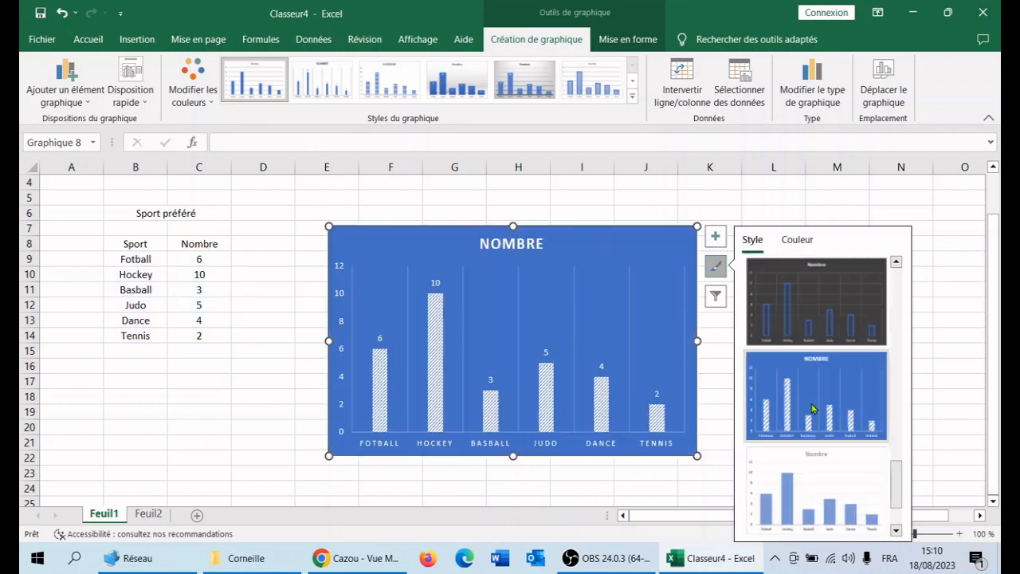
pyautogui.scroll(-1, 812, 502)
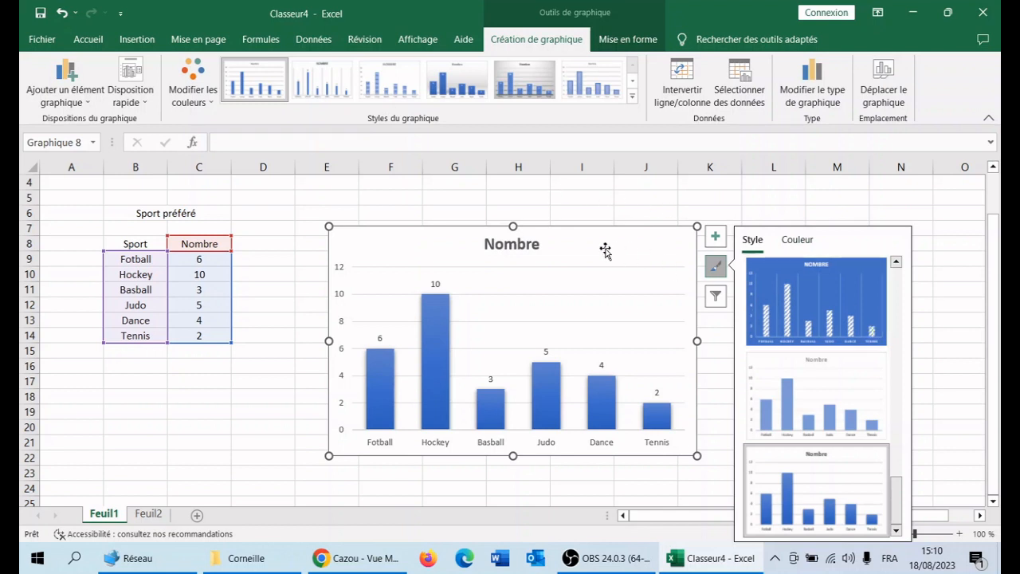
pyautogui.click(590, 82)
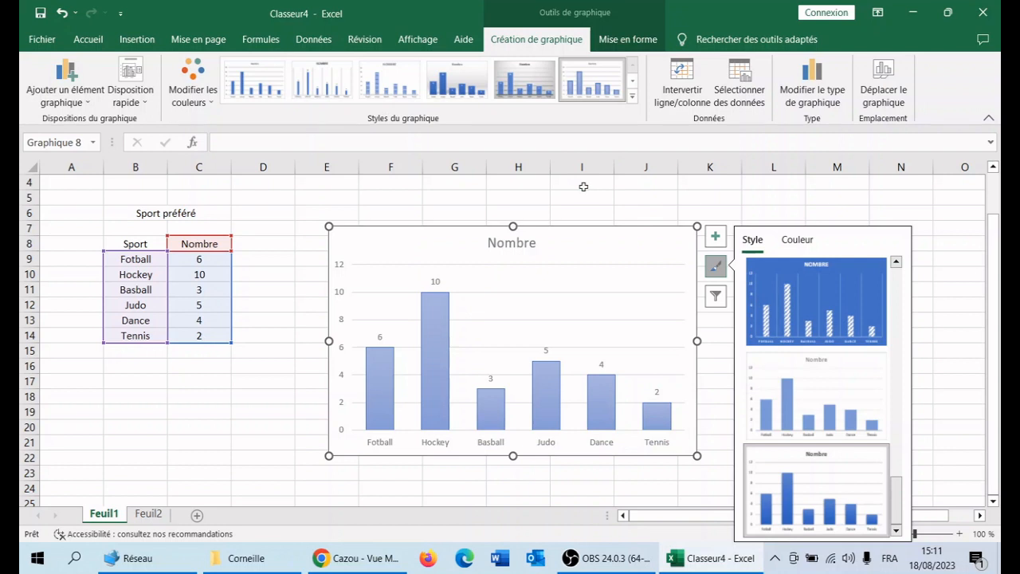
# Step: Look through the chart's style, filter and element options, hiding its axes and restoring them
pyautogui.click(514, 259)
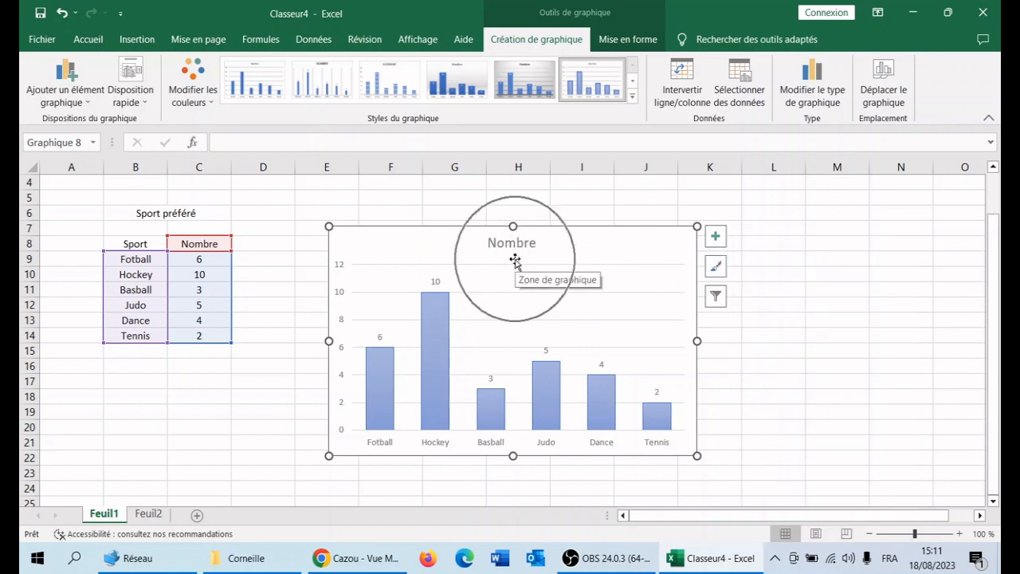
pyautogui.press('ctrl')
pyautogui.press('ctrl')
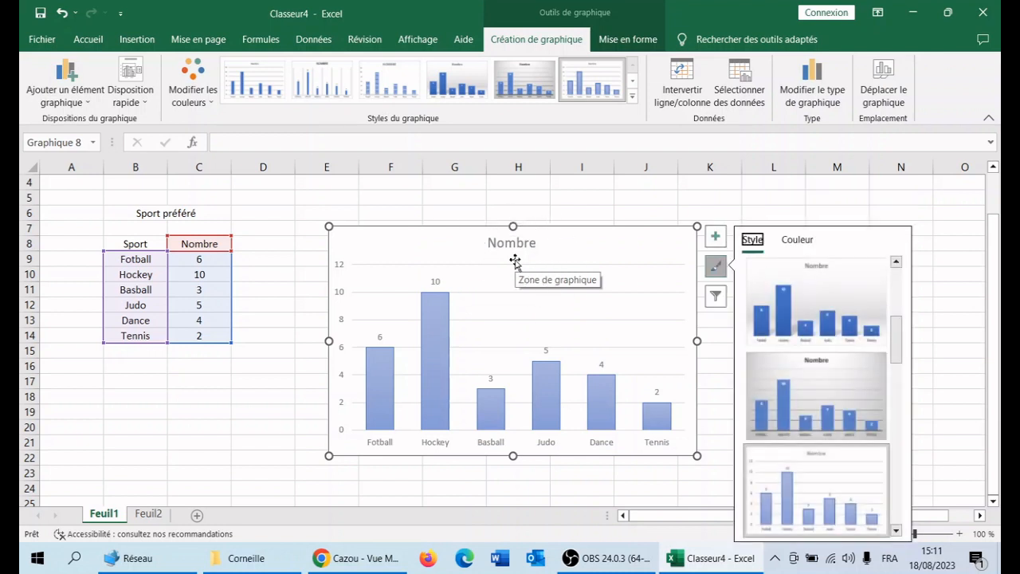
pyautogui.click(515, 259)
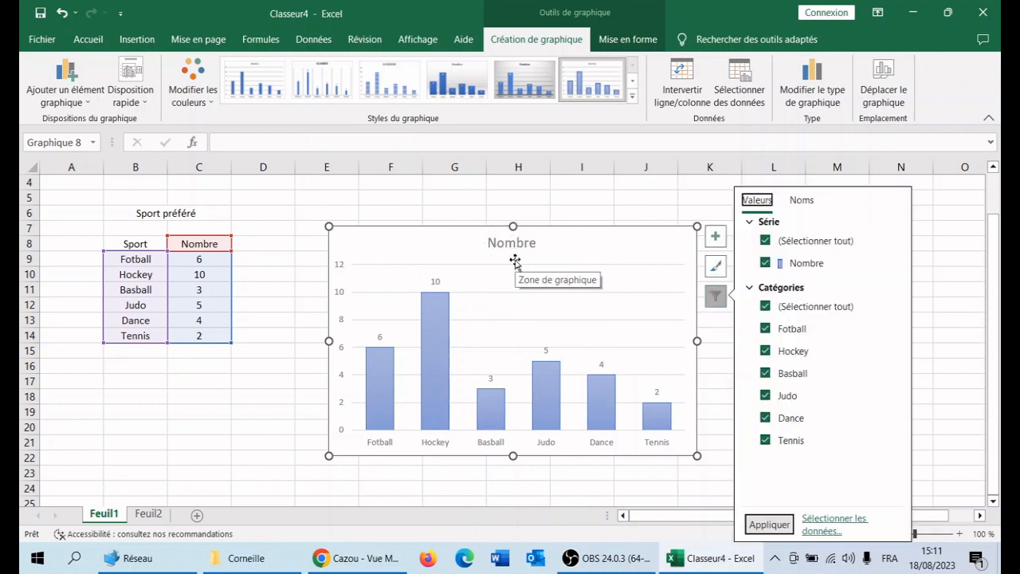
pyautogui.press('ctrl')
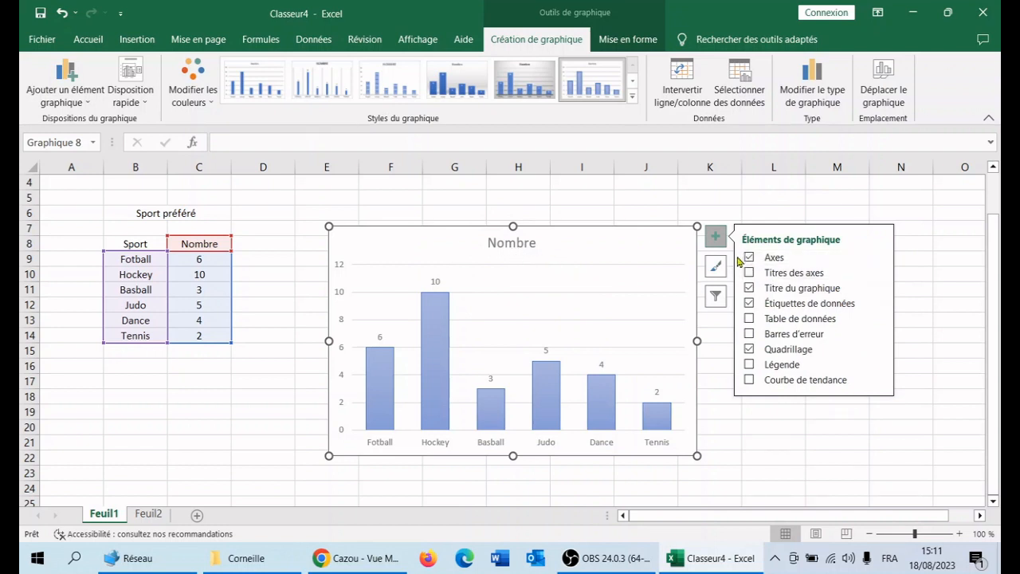
pyautogui.click(750, 258)
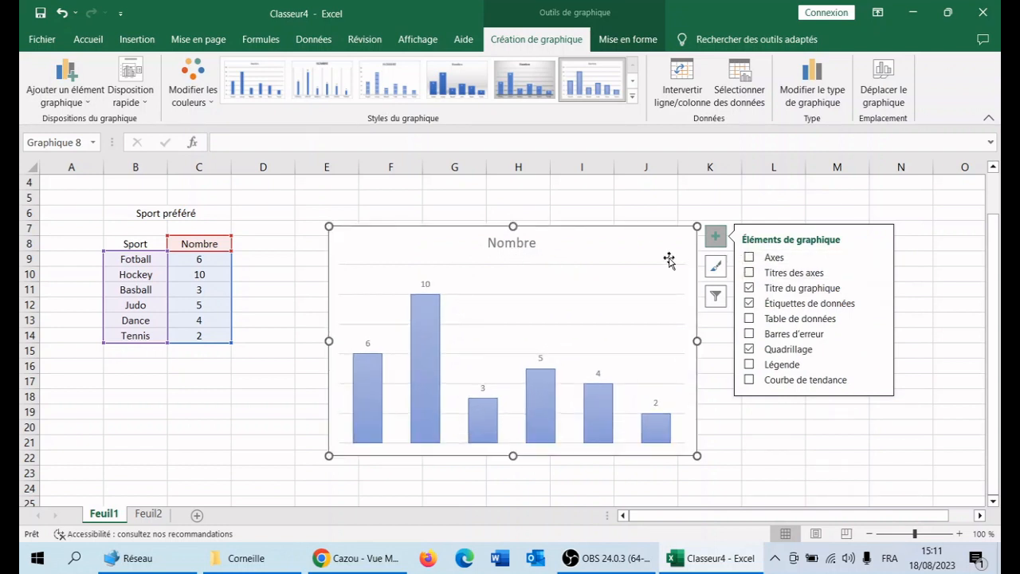
pyautogui.click(750, 257)
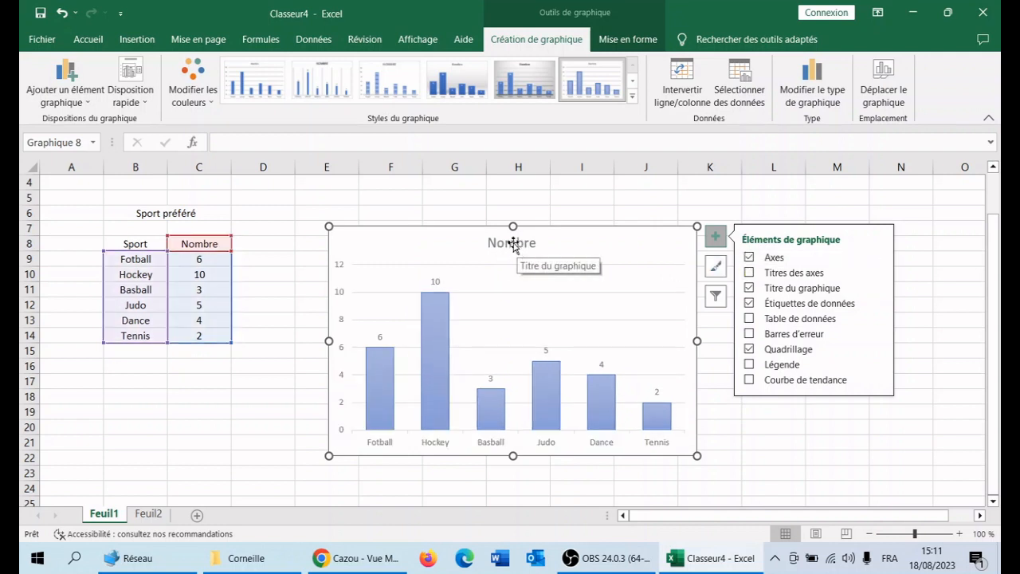
# Step: Replace the chart title with "Sport préféré" and deselect the chart
pyautogui.click(514, 243)
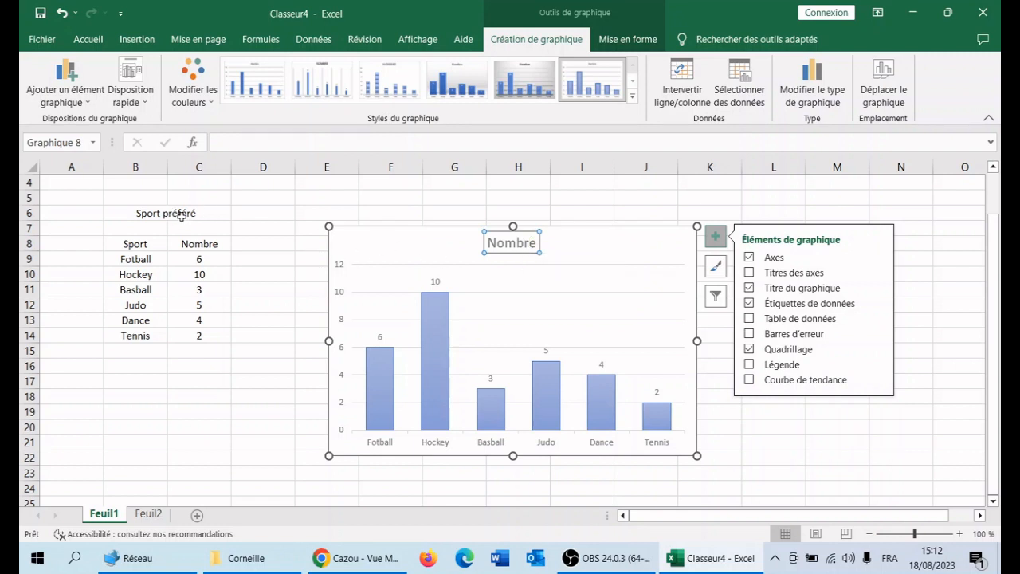
pyautogui.press('ctrl')
pyautogui.press('ctrl')
pyautogui.press('ctrl')
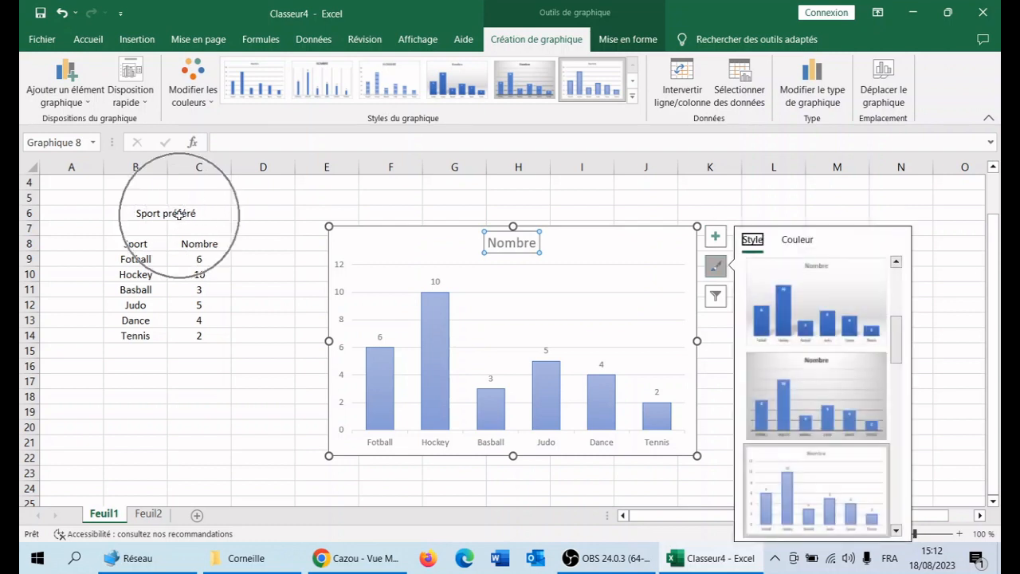
pyautogui.press('ctrl')
pyautogui.press('ctrl')
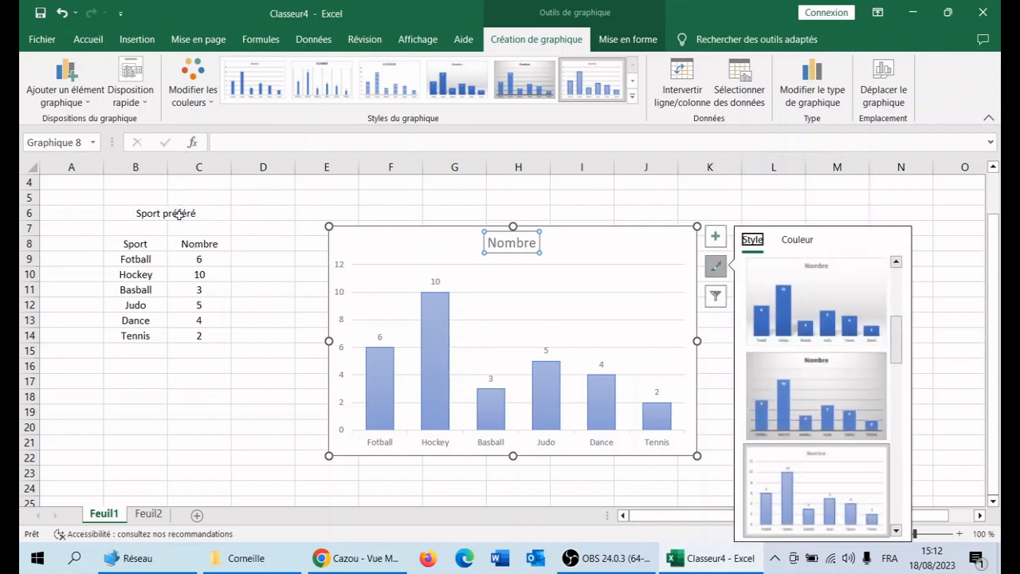
pyautogui.doubleClick(517, 241)
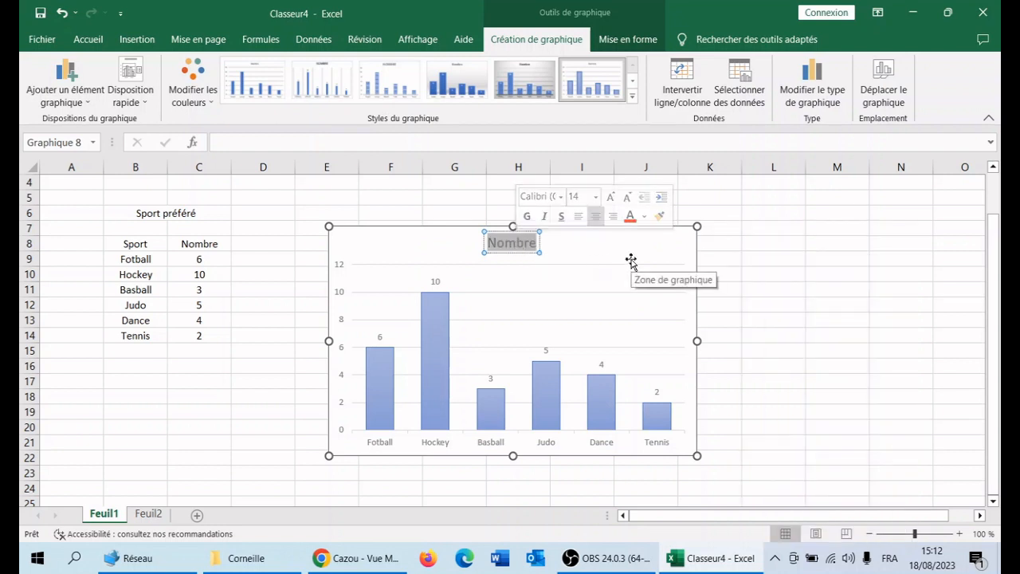
pyautogui.press('Delete')
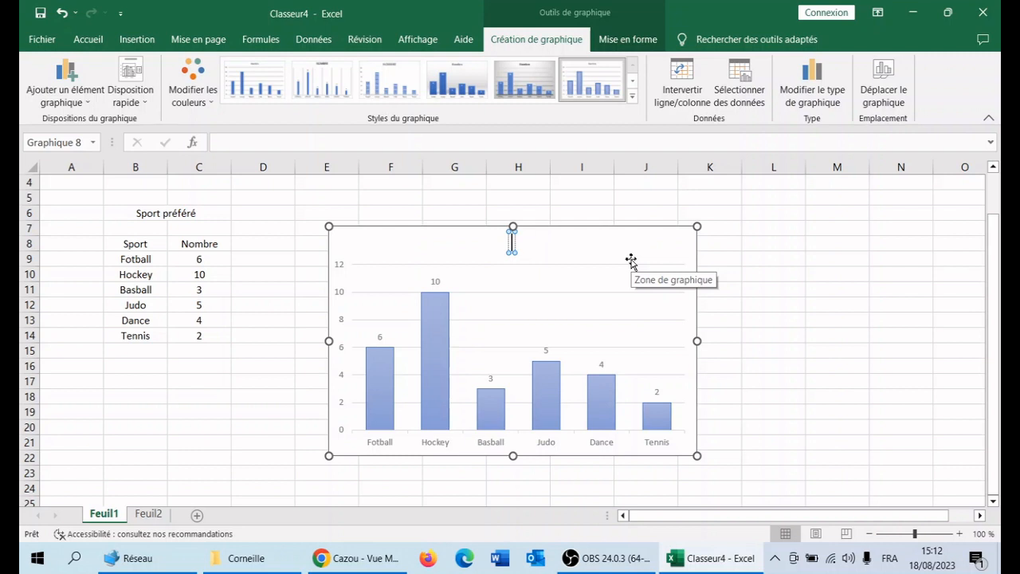
pyautogui.write('Spo')
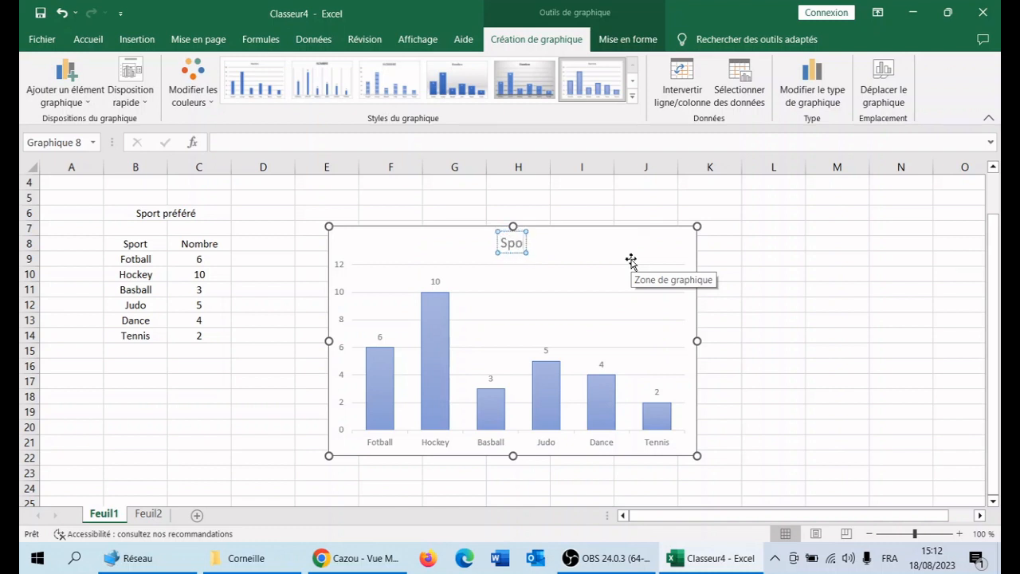
pyautogui.write('rt')
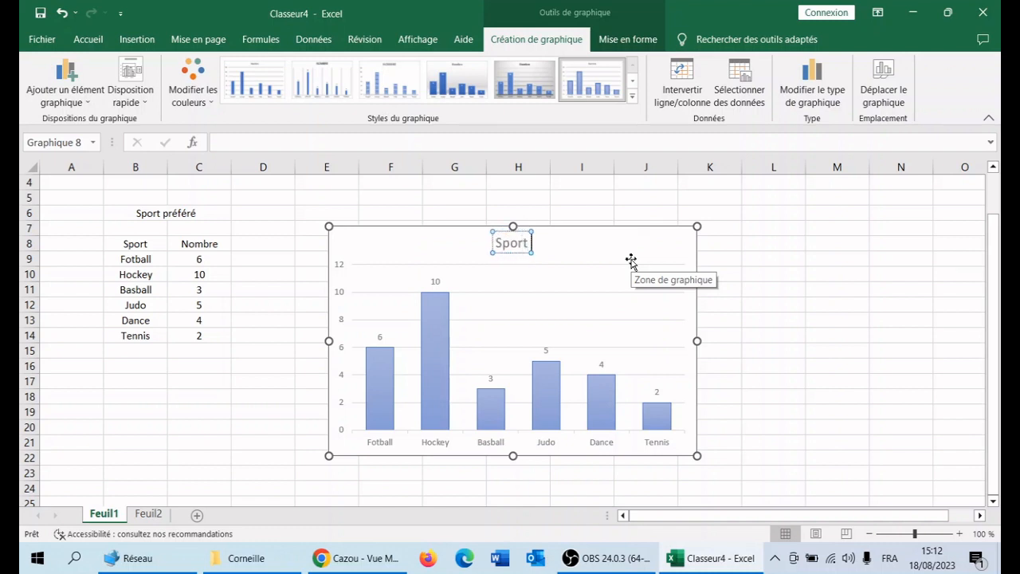
pyautogui.write(' pr')
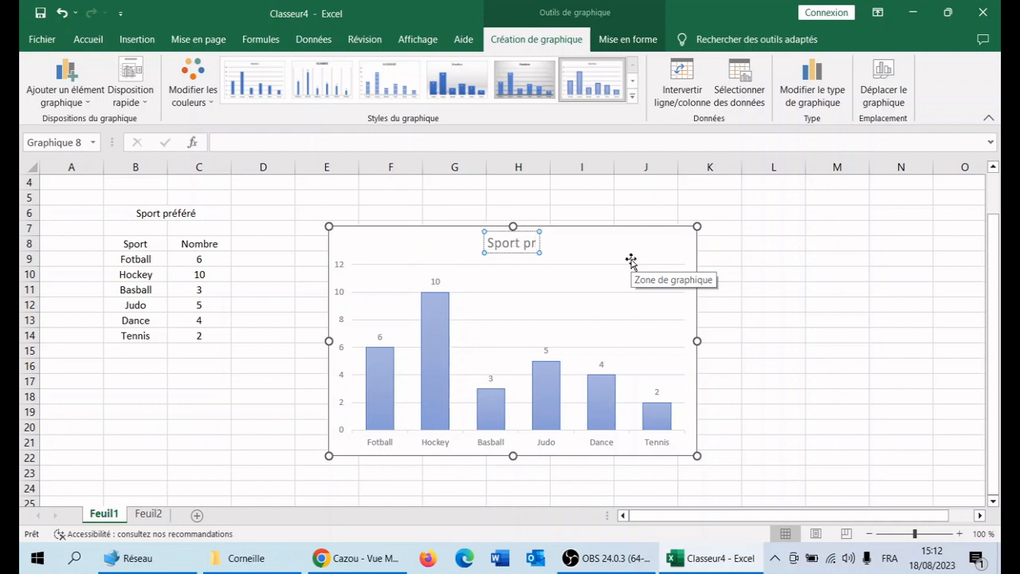
pyautogui.write('éféré')
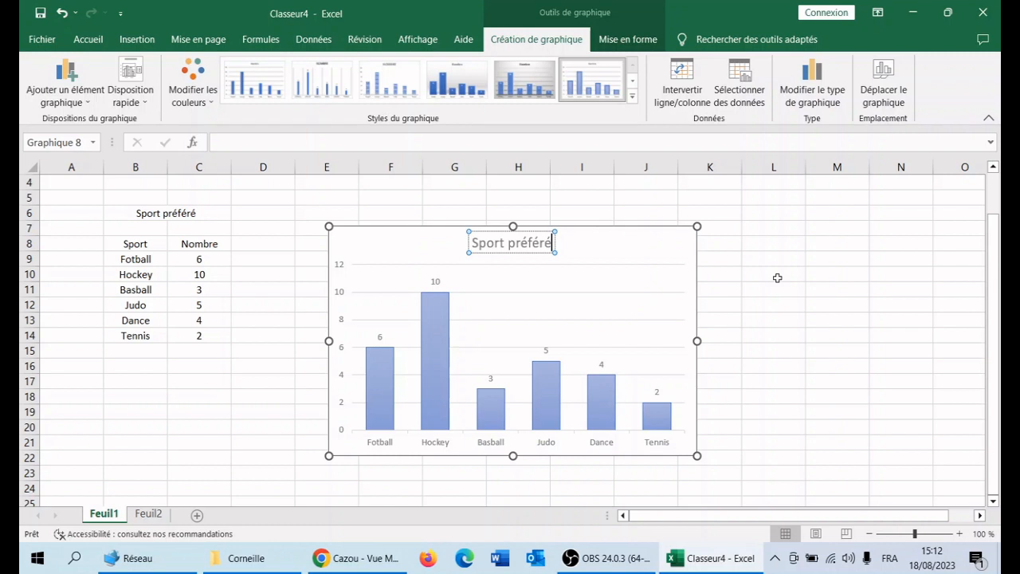
pyautogui.click(778, 277)
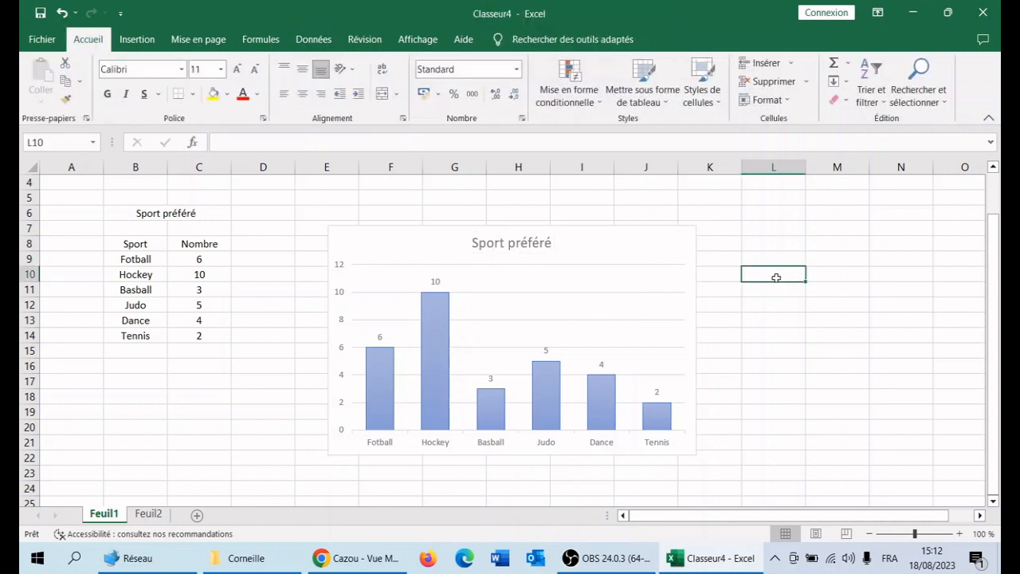